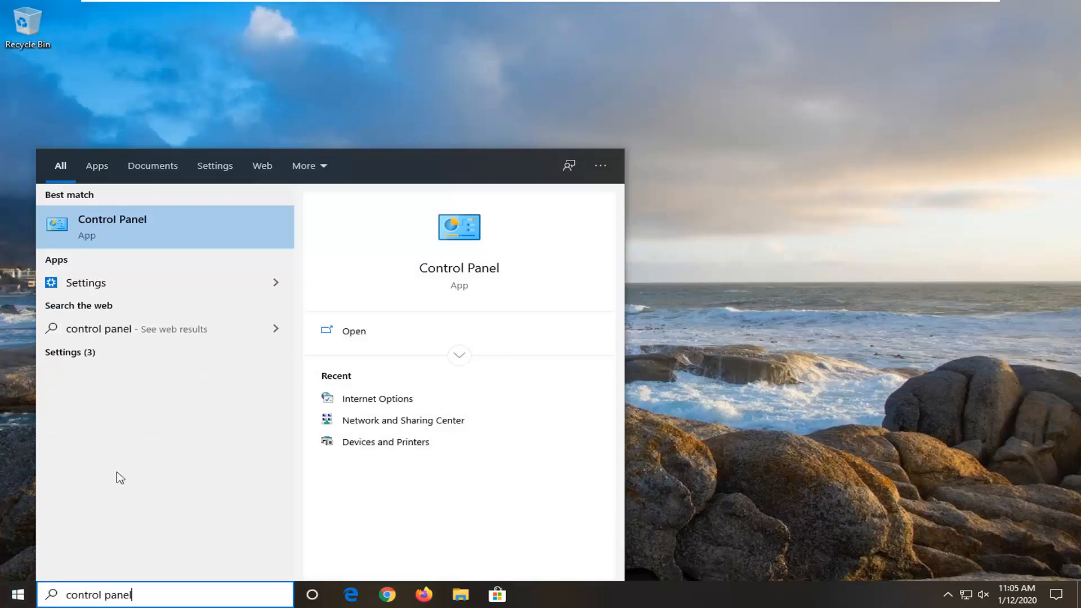
Open the advanced sharing settings from the Network and Sharing Center in Control Panel.
{"action": "left_click", "coordinate": [144, 231]}
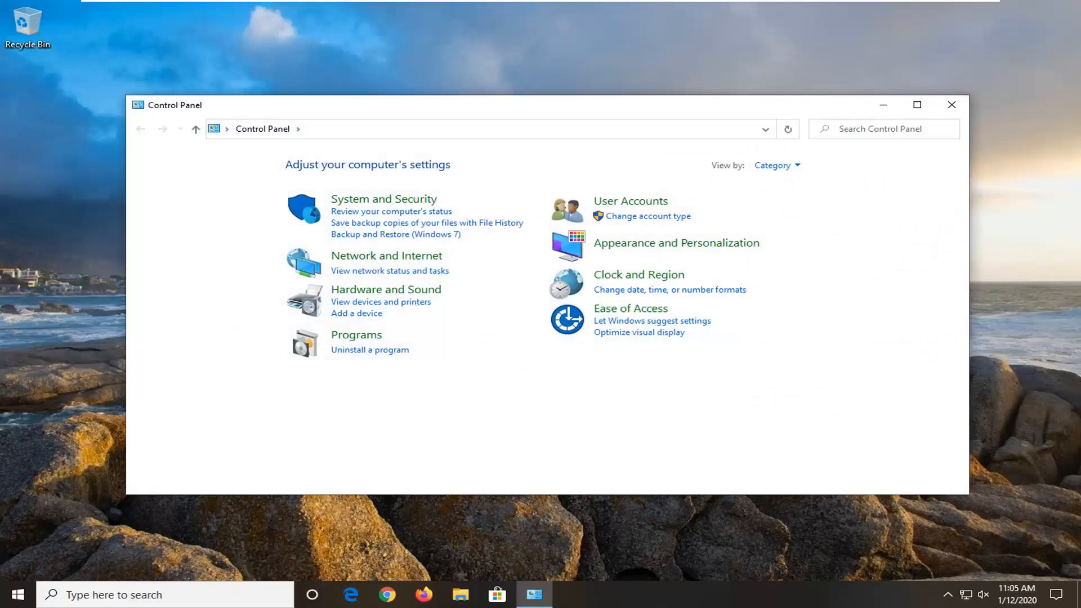
{"action": "left_click", "coordinate": [840, 129]}
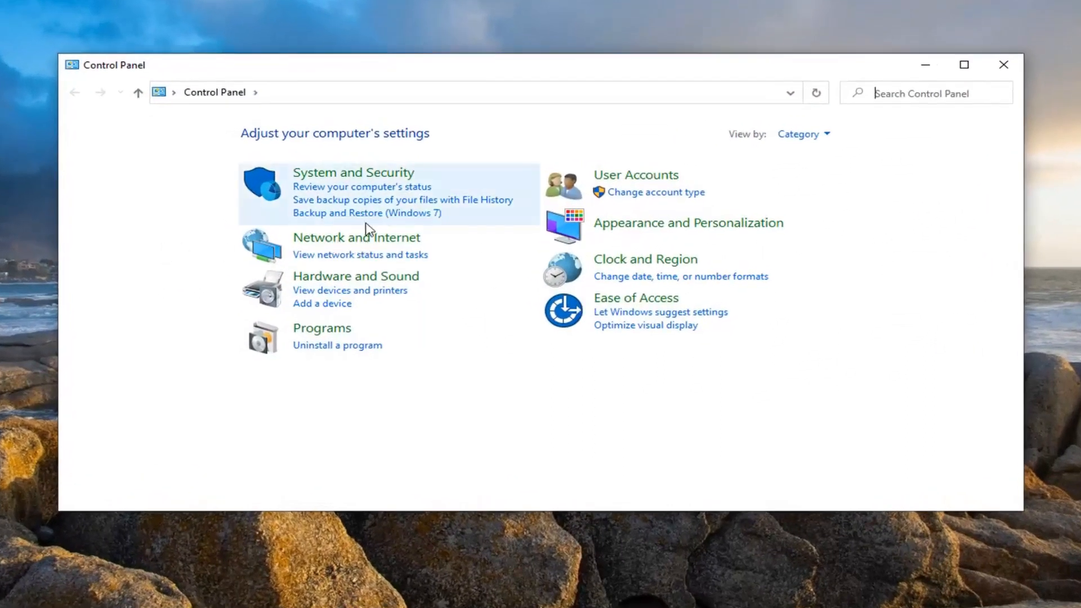
{"action": "left_click", "coordinate": [811, 142]}
{"action": "left_click", "coordinate": [808, 158]}
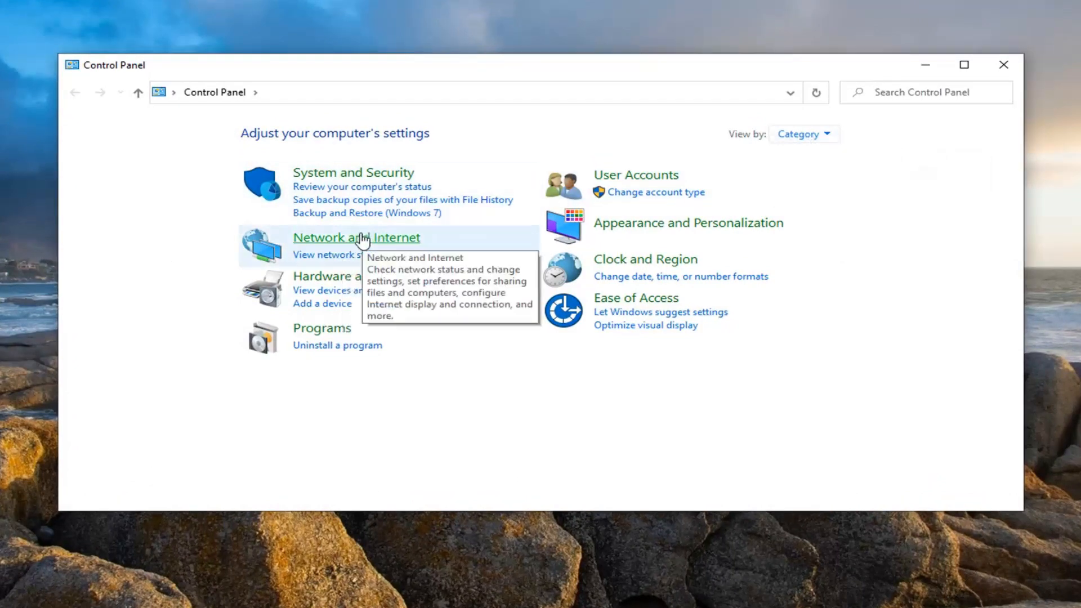
{"action": "left_click", "coordinate": [361, 239]}
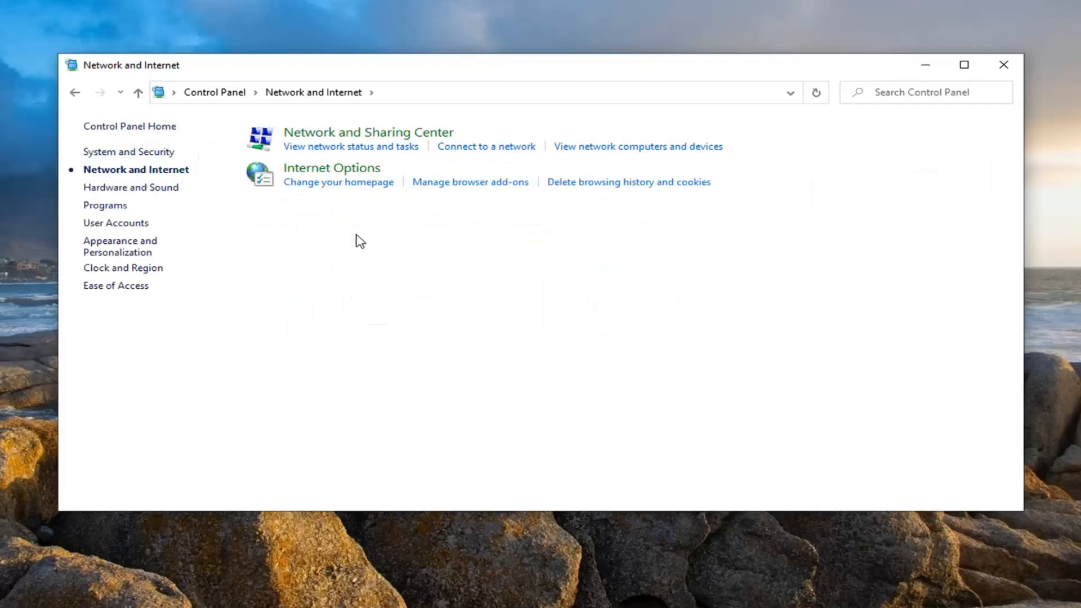
{"action": "left_click", "coordinate": [387, 135]}
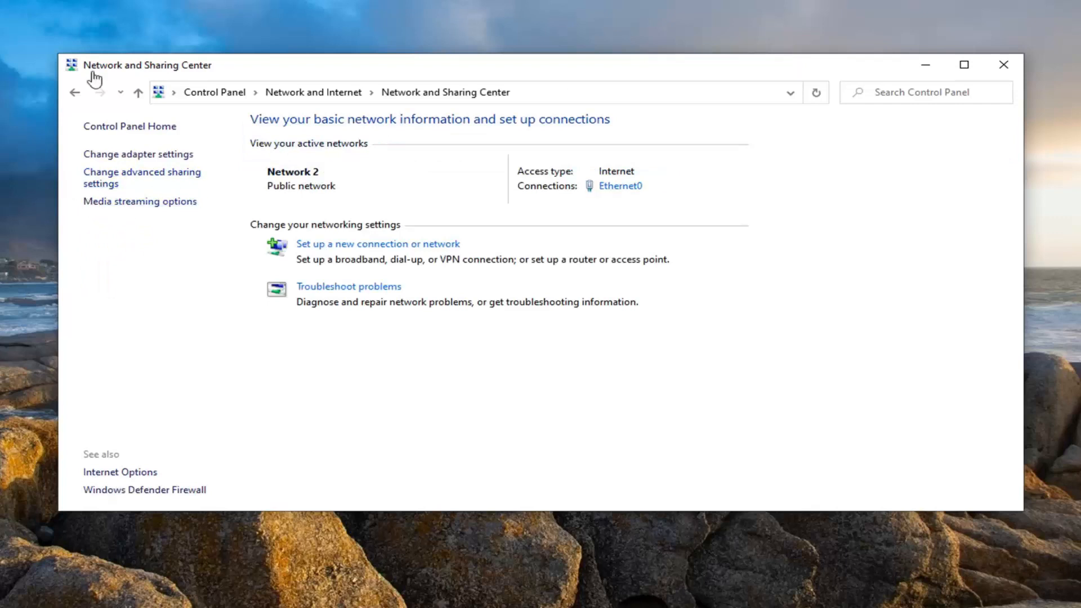
{"action": "left_click", "coordinate": [154, 179]}
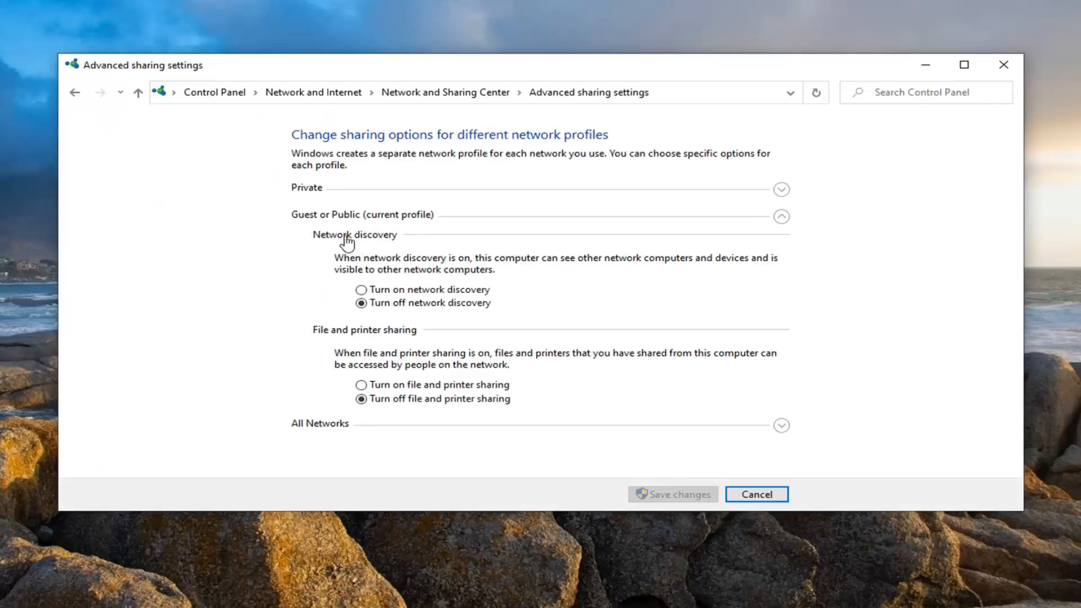
Turn on file and printer sharing for the Private profile and network discovery for the Guest or Public profile.
{"action": "left_click", "coordinate": [359, 190]}
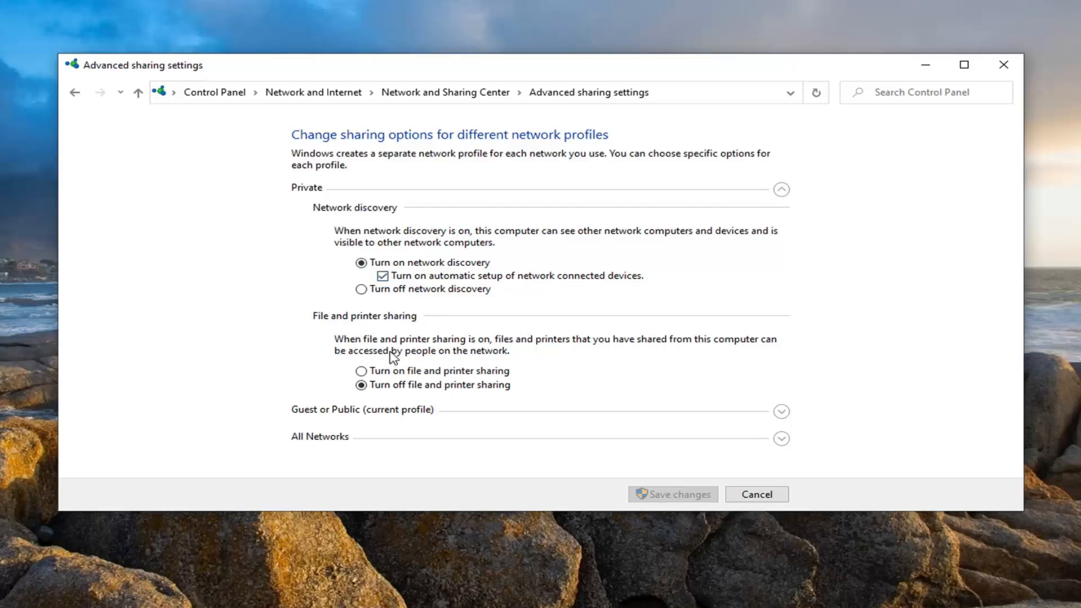
{"action": "left_click", "coordinate": [358, 377]}
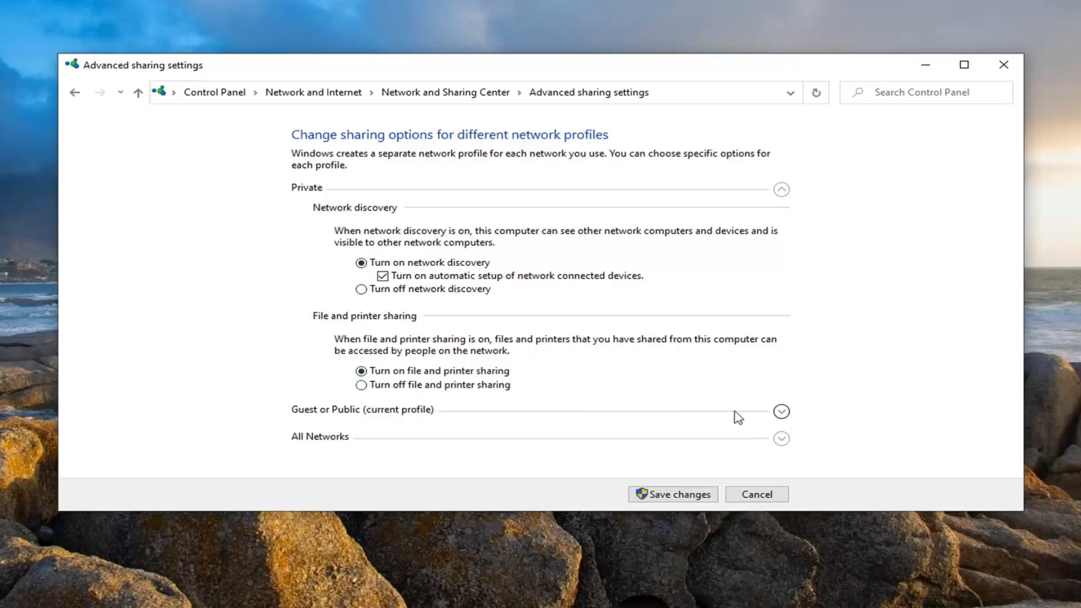
{"action": "left_click", "coordinate": [780, 412]}
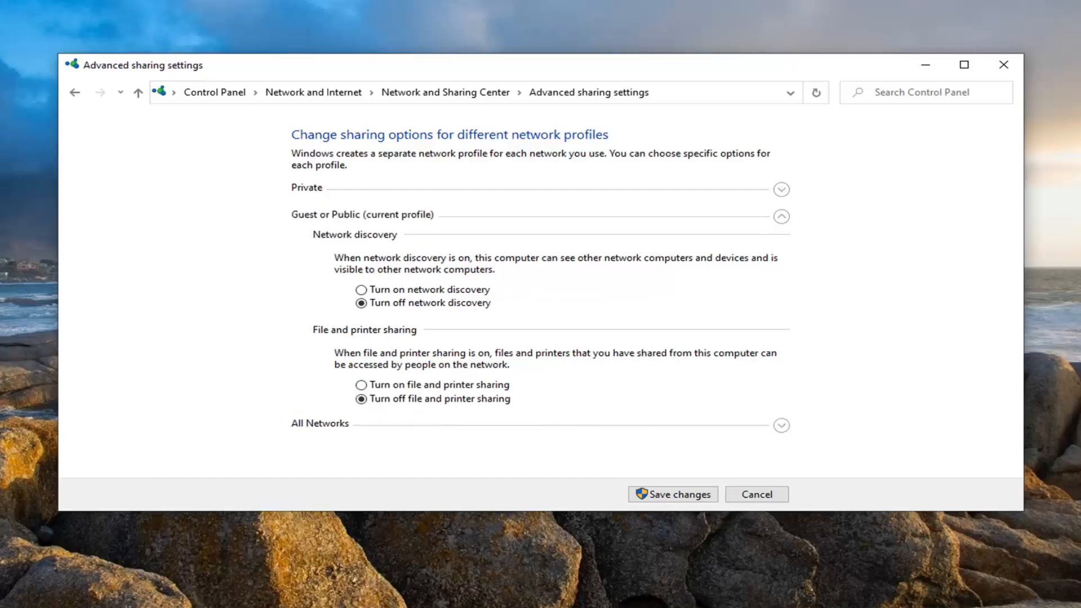
{"action": "left_click", "coordinate": [401, 293]}
Expand the All Networks sharing options, save the sharing changes and close the settings window.
{"action": "left_click", "coordinate": [782, 427]}
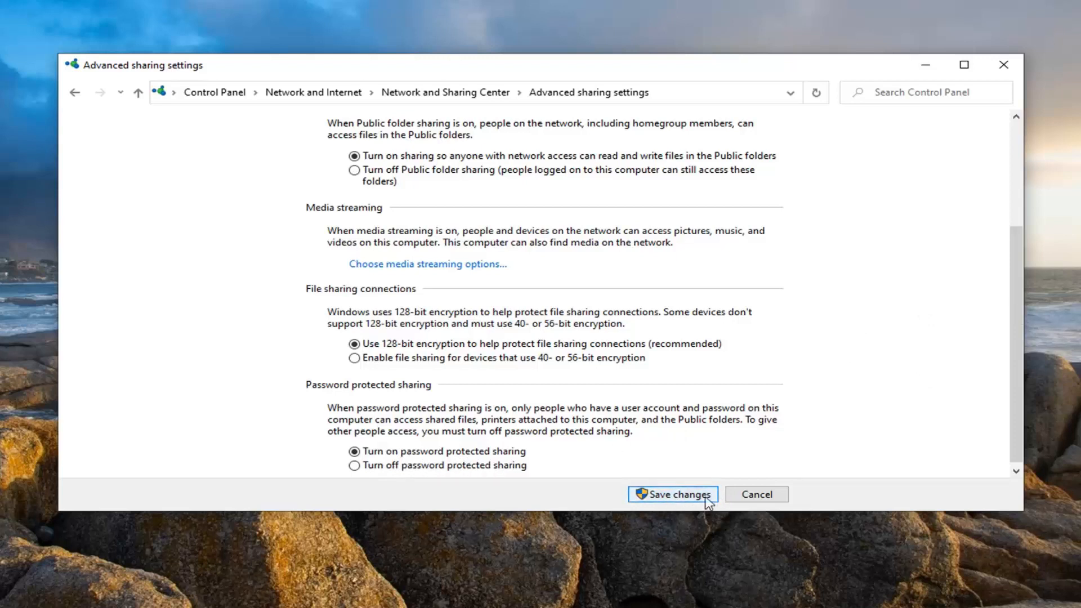
{"action": "left_click", "coordinate": [673, 494]}
{"action": "left_click", "coordinate": [1005, 63]}
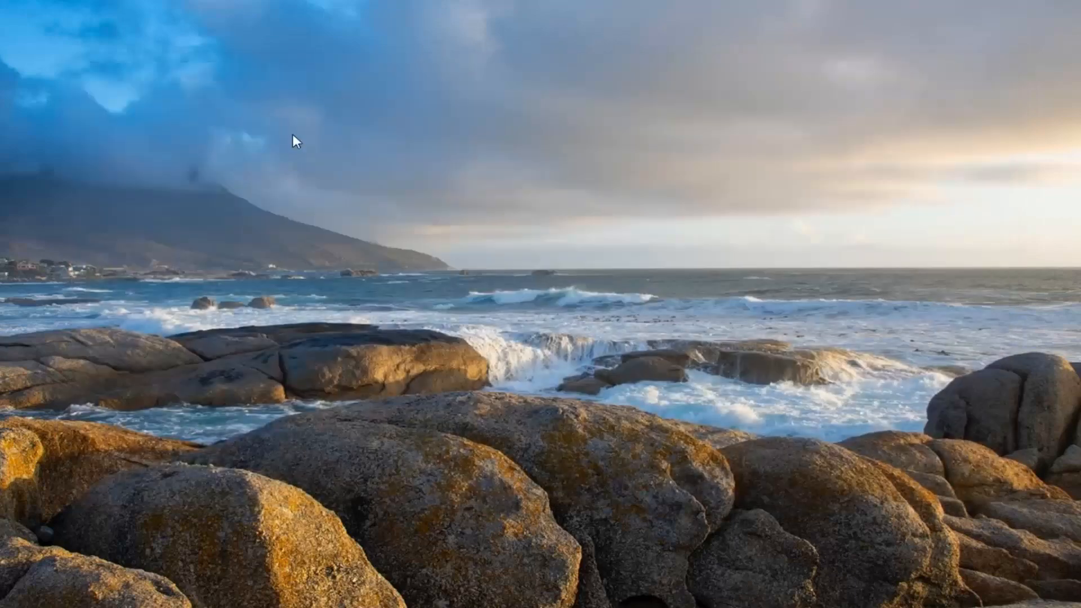
Create a folder on the desktop, keeping the default name New folder.
{"action": "right_click", "coordinate": [310, 113]}
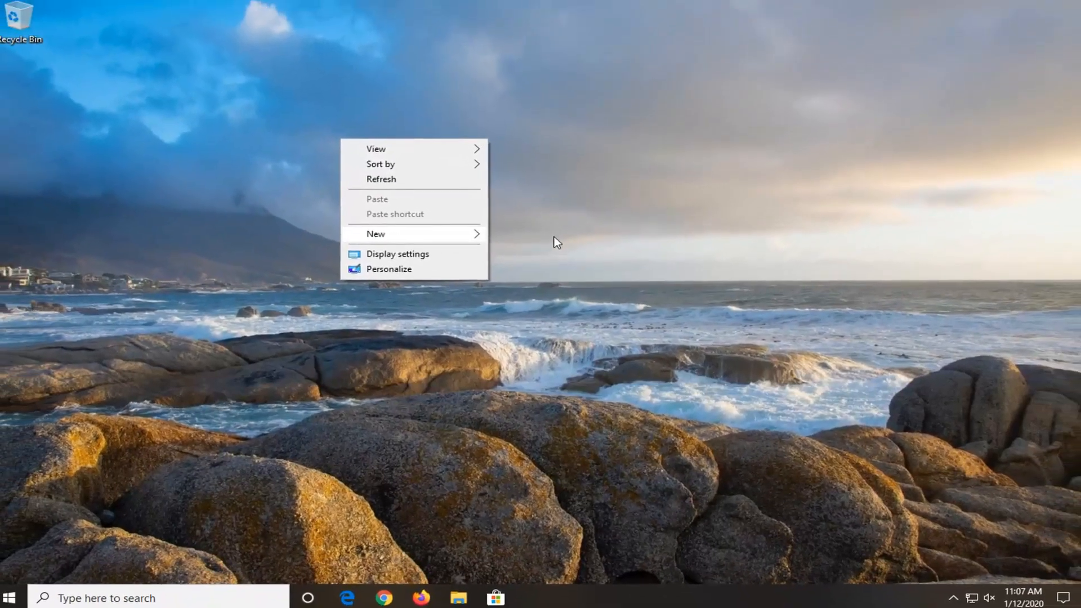
{"action": "left_click", "coordinate": [551, 240]}
{"action": "key", "text": "Return"}
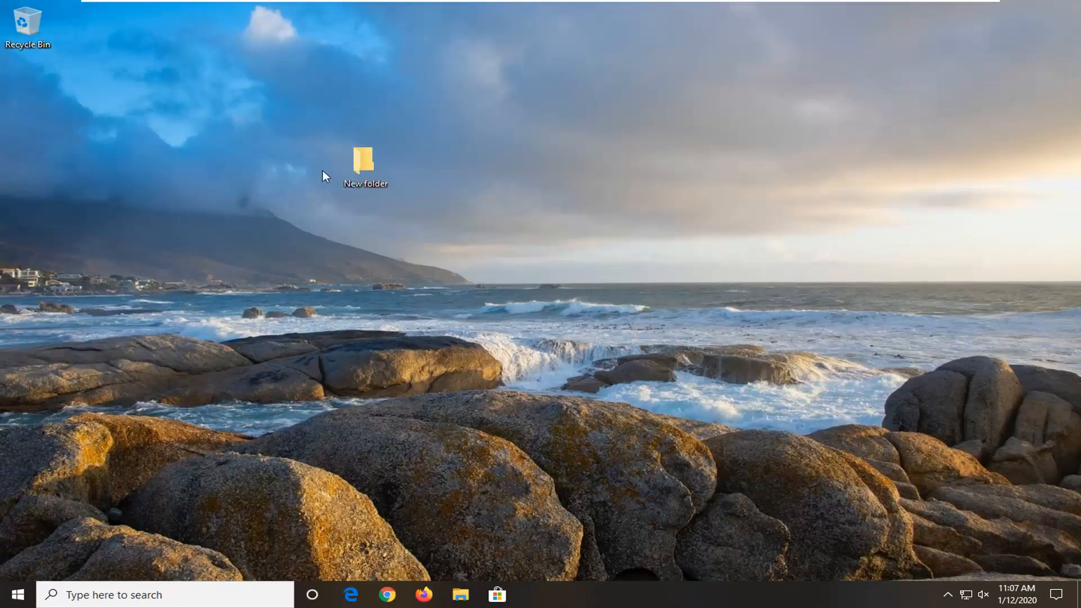
Add the Everyone group to the security permissions of New folder on the desktop.
{"action": "right_click", "coordinate": [365, 160]}
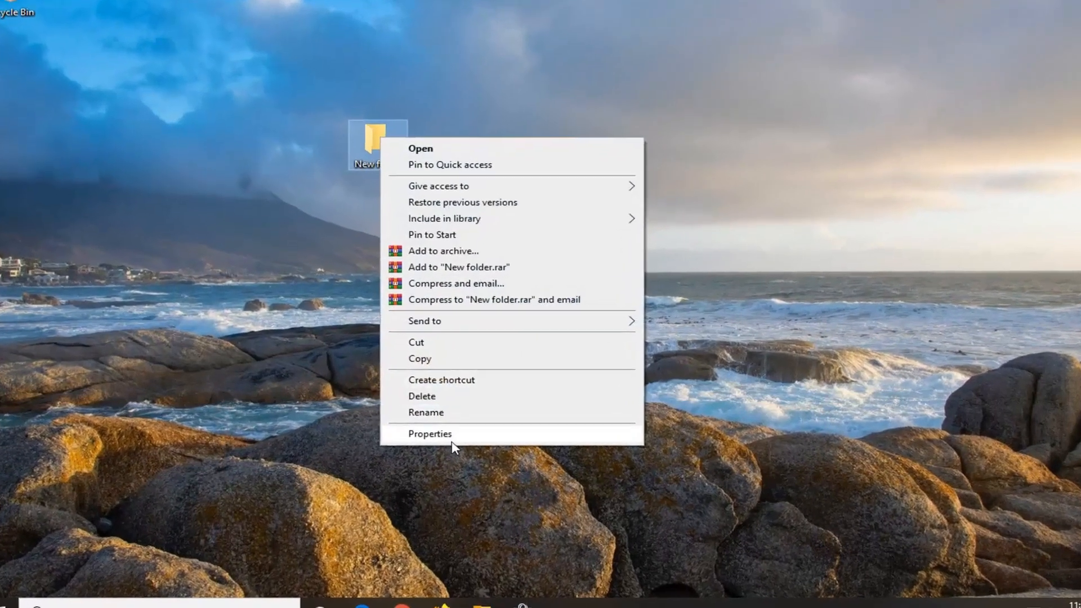
{"action": "left_click", "coordinate": [452, 441]}
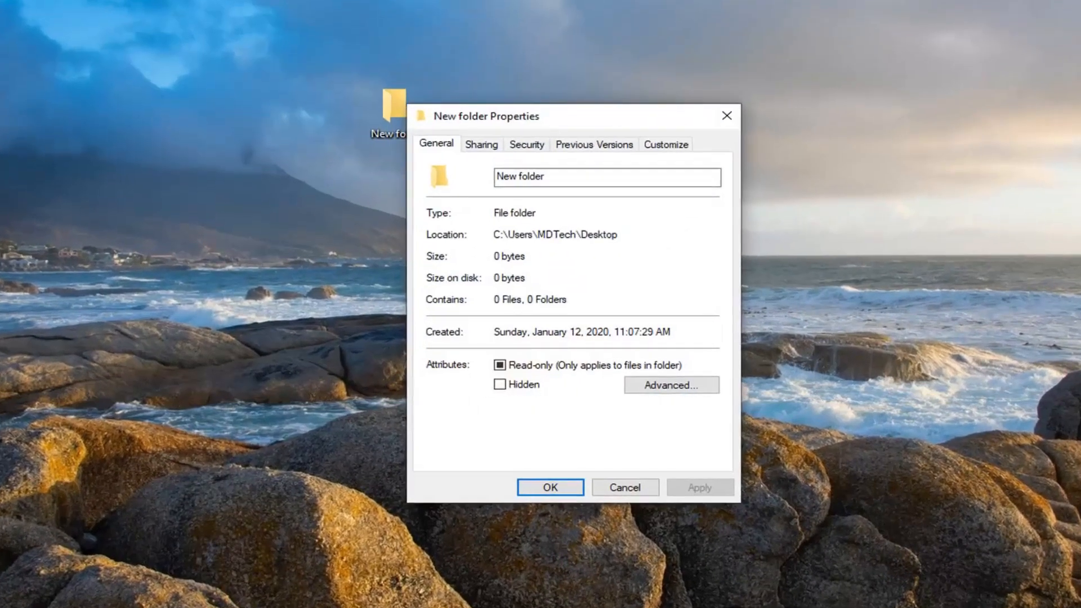
{"action": "left_click", "coordinate": [522, 144]}
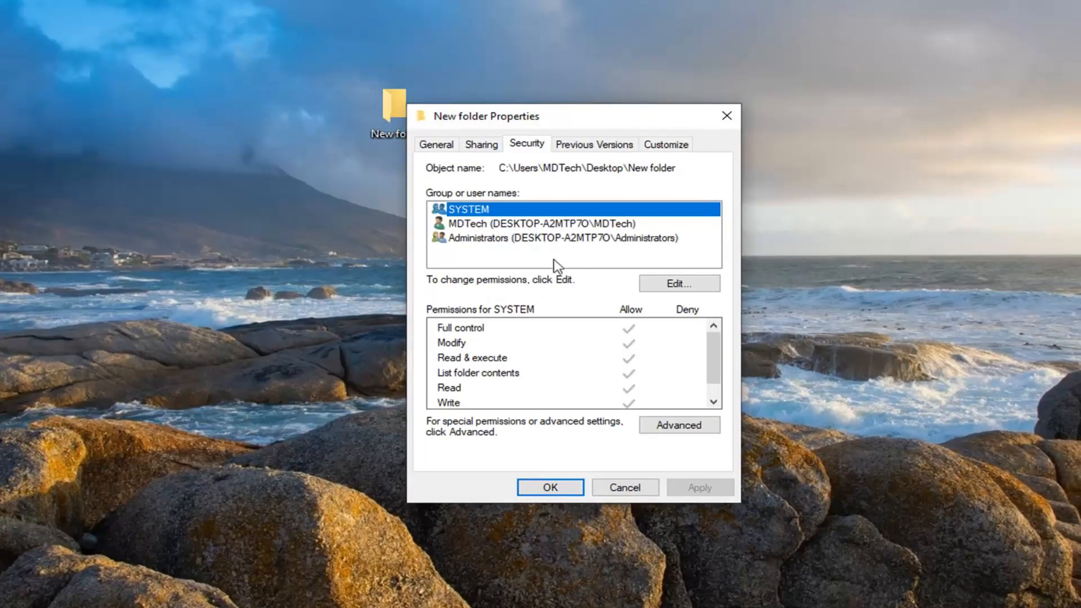
{"action": "left_click", "coordinate": [687, 287]}
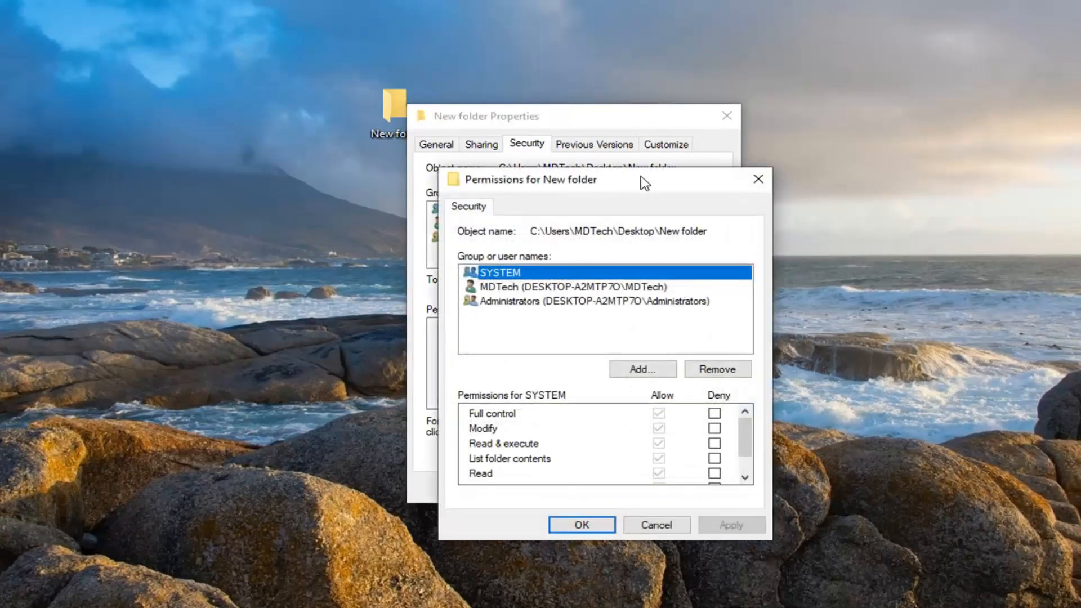
{"action": "left_click_drag", "start_coordinate": [642, 181], "coordinate": [598, 133]}
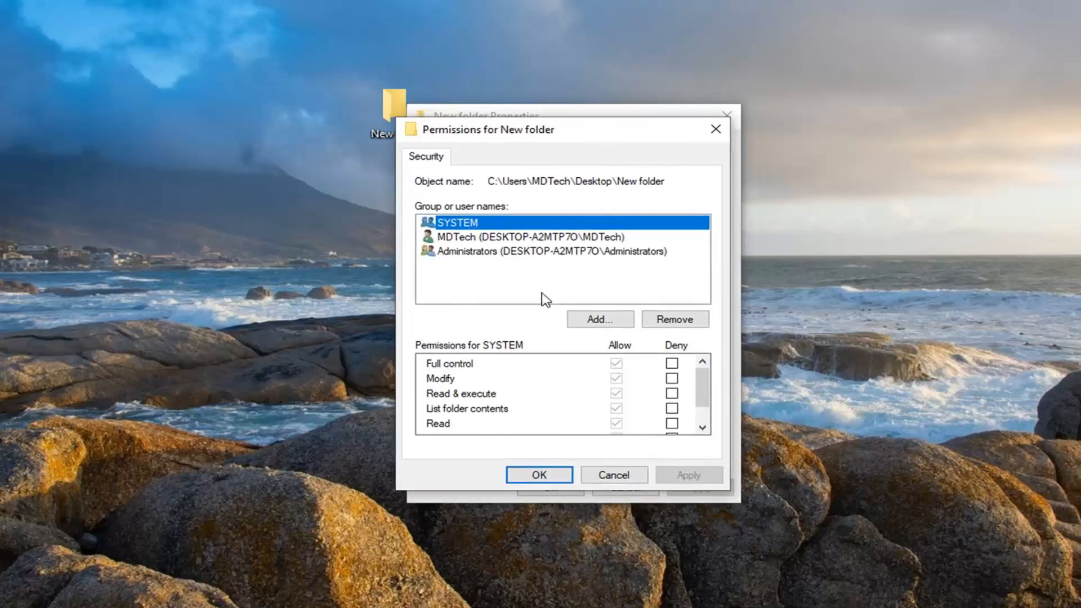
{"action": "left_click", "coordinate": [597, 320]}
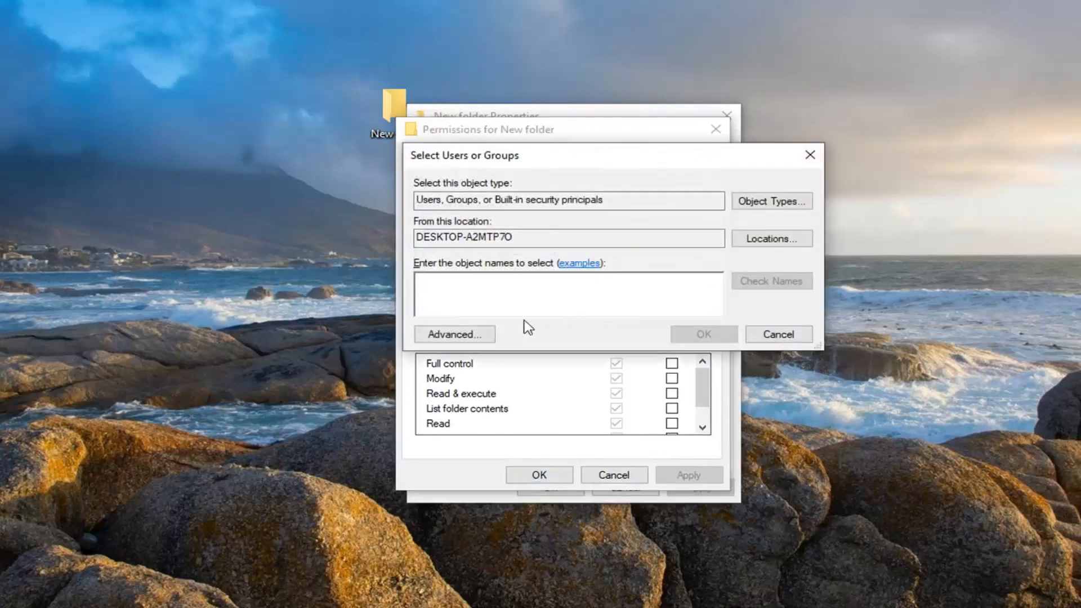
{"action": "type", "text": "everyone"}
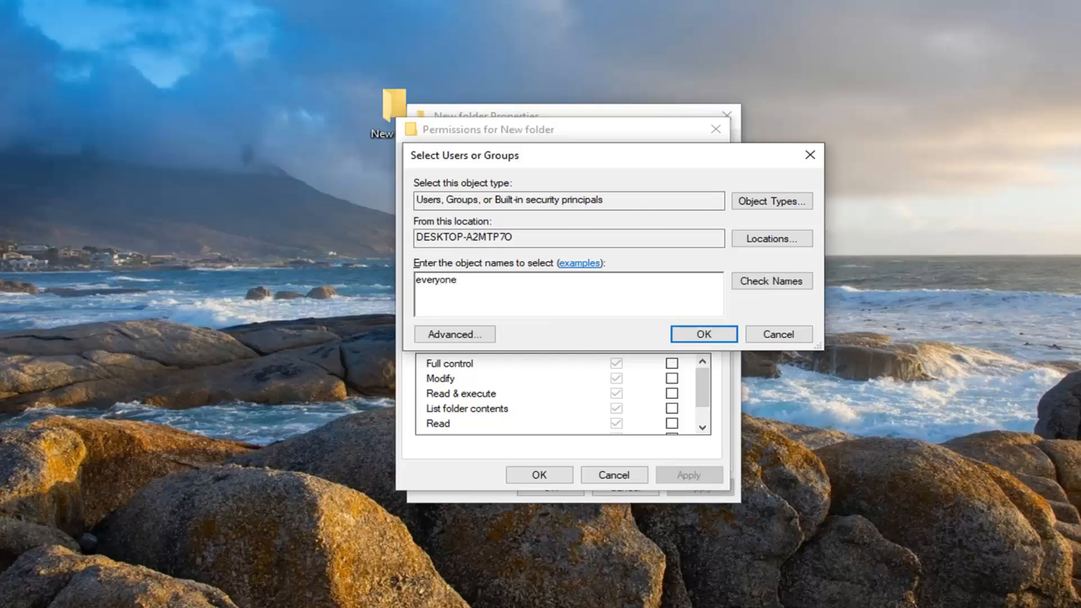
{"action": "left_click", "coordinate": [701, 335]}
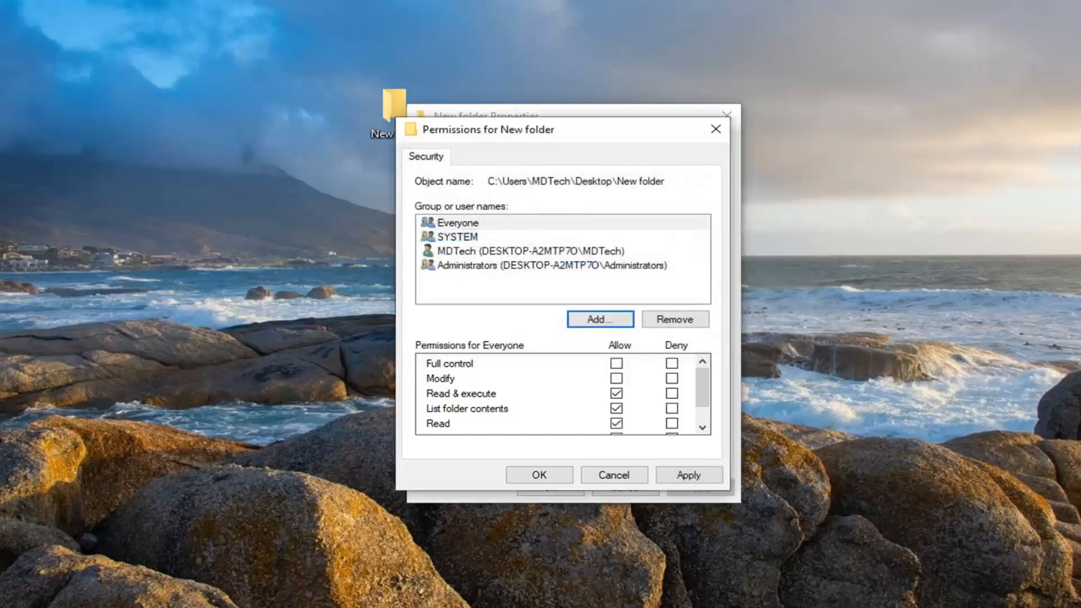
Allow Full control for Everyone on New folder and apply the permissions.
{"action": "left_click", "coordinate": [457, 225]}
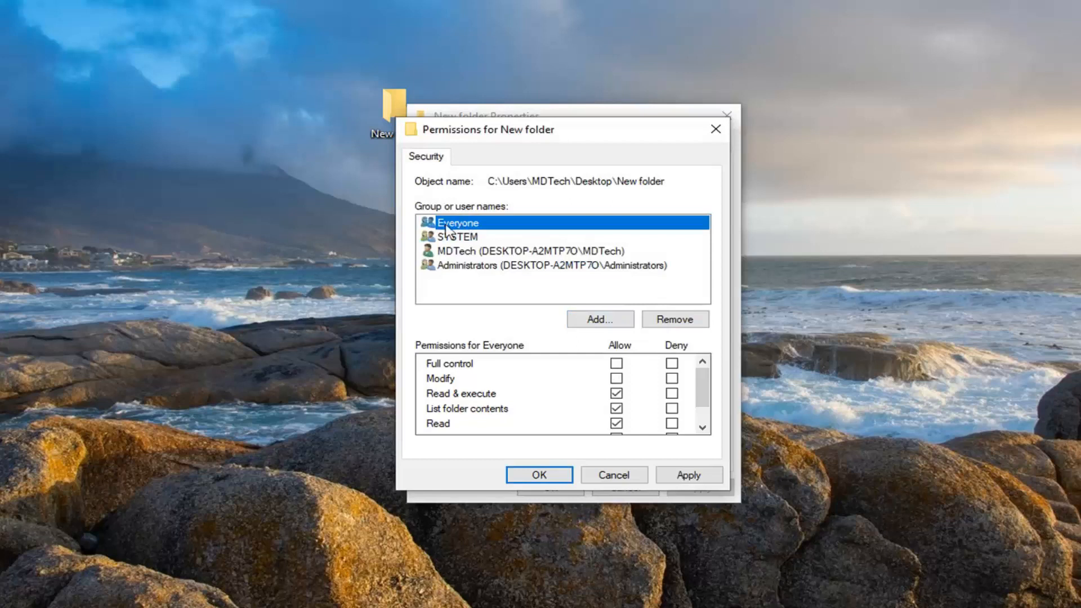
{"action": "left_click", "coordinate": [617, 364]}
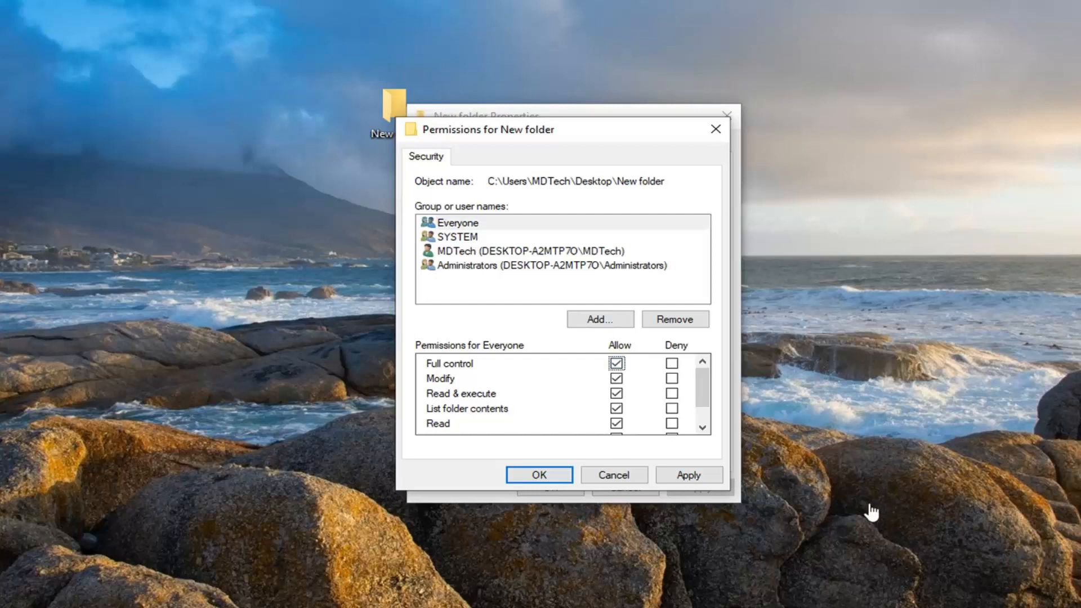
{"action": "left_click", "coordinate": [688, 476]}
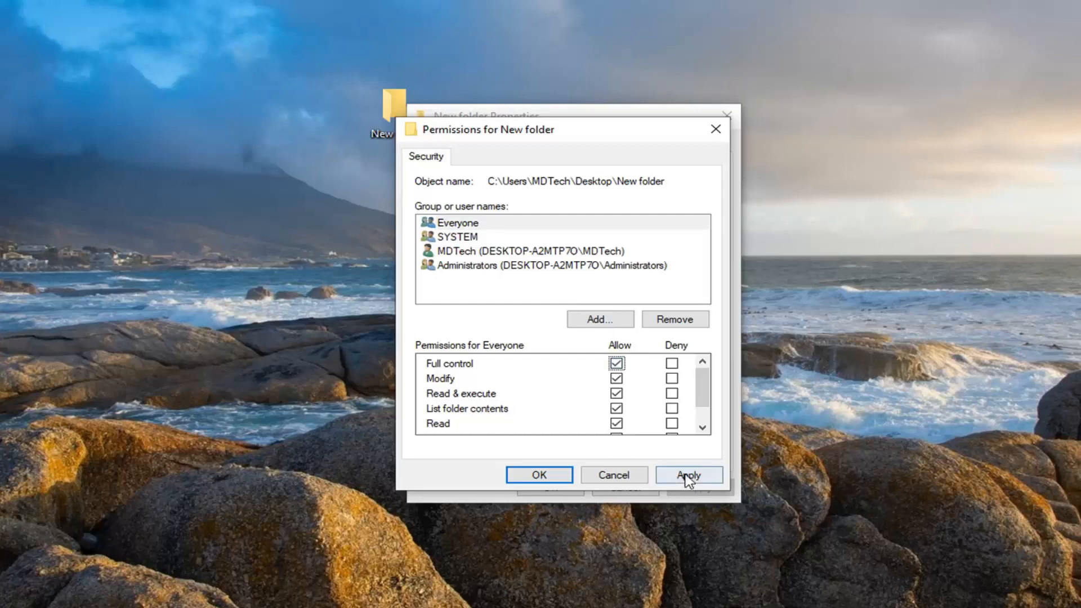
{"action": "left_click", "coordinate": [559, 483]}
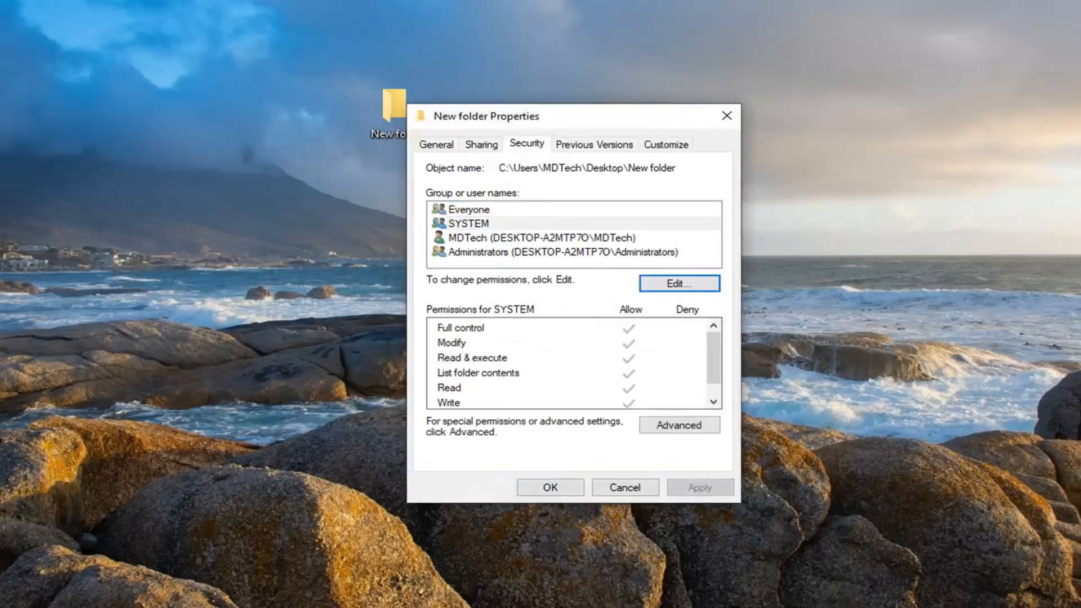
Add Everyone to the people New folder is shared with over the network, keeping the Read/Write permission level.
{"action": "left_click", "coordinate": [476, 146]}
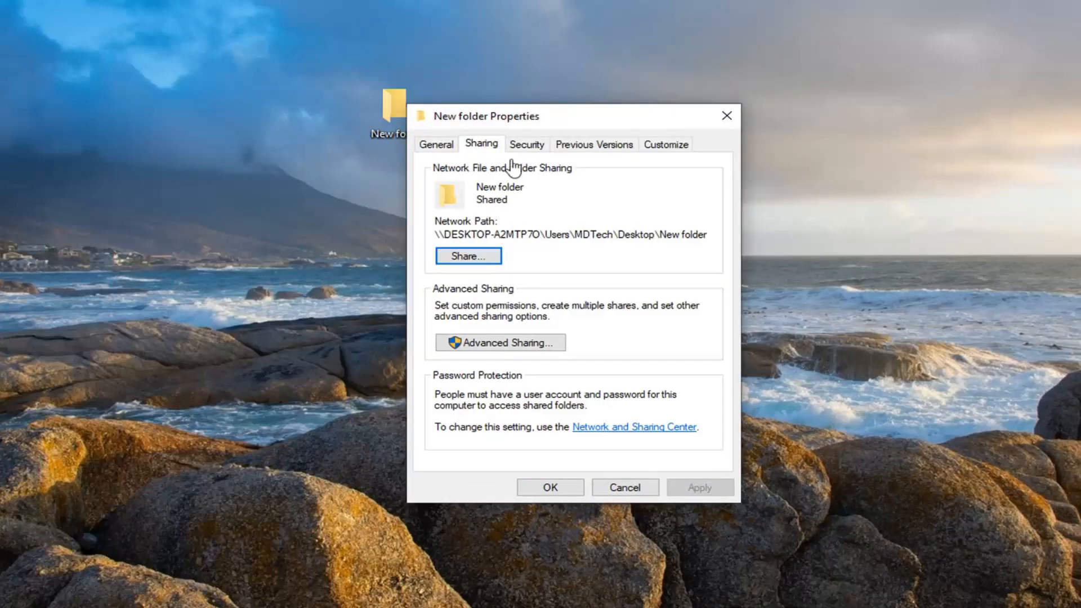
{"action": "left_click", "coordinate": [468, 258]}
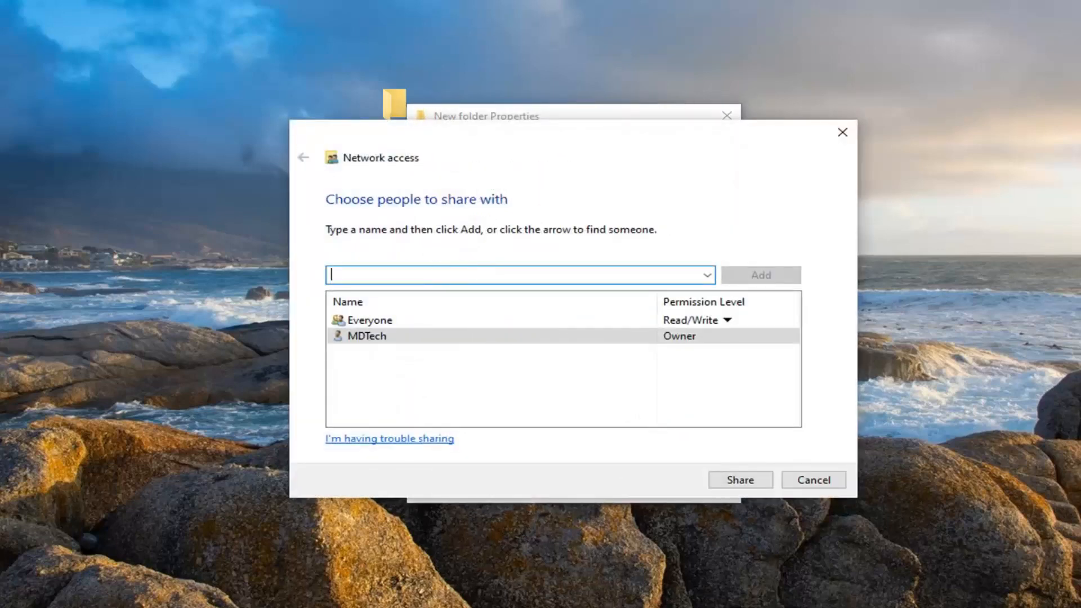
{"action": "left_click", "coordinate": [707, 276]}
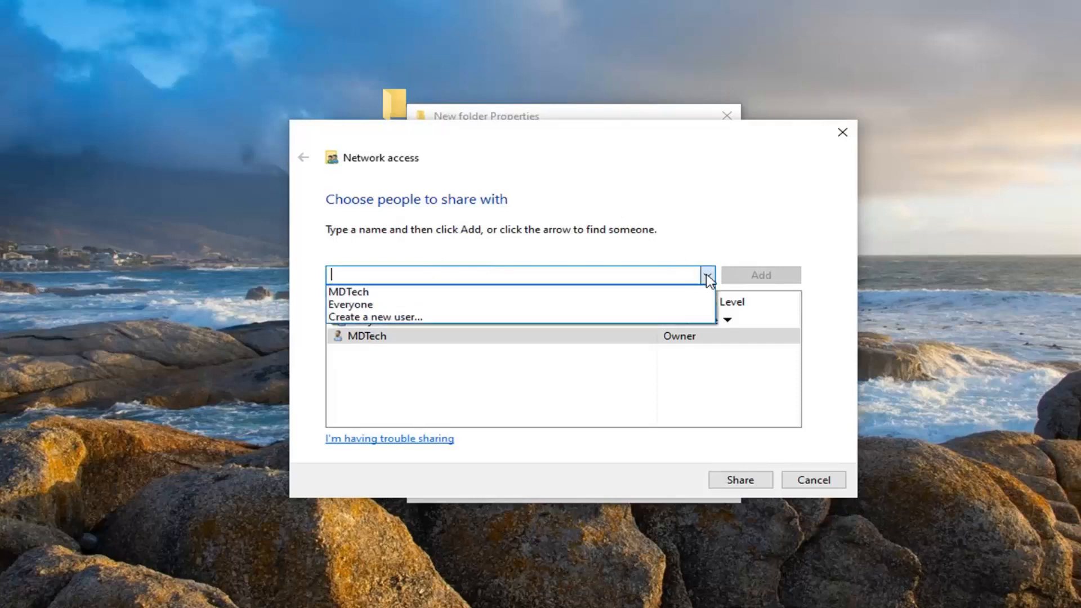
{"action": "left_click", "coordinate": [397, 304]}
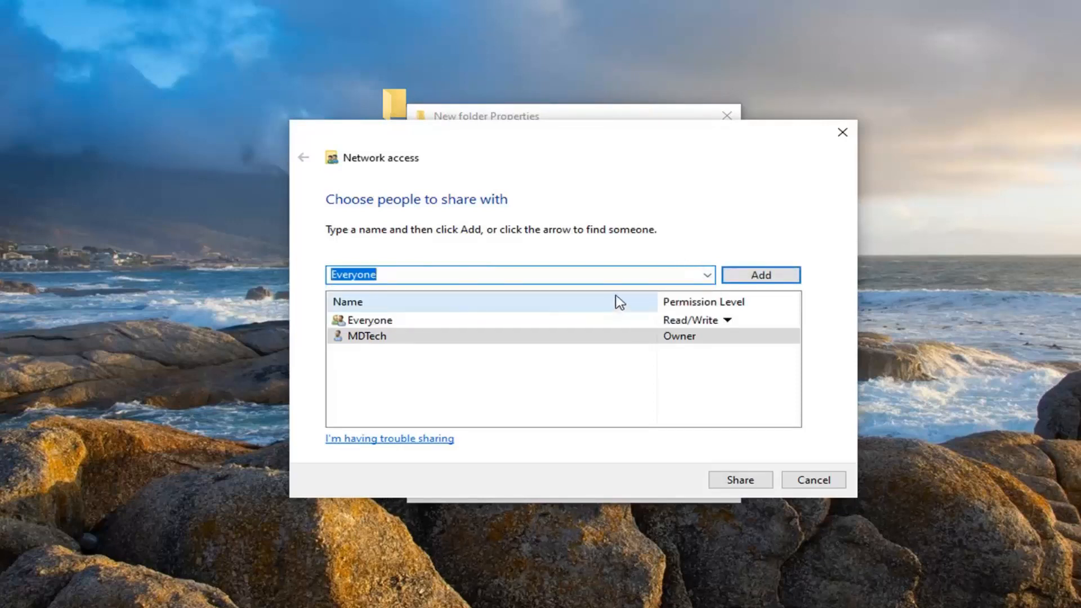
{"action": "left_click", "coordinate": [785, 281]}
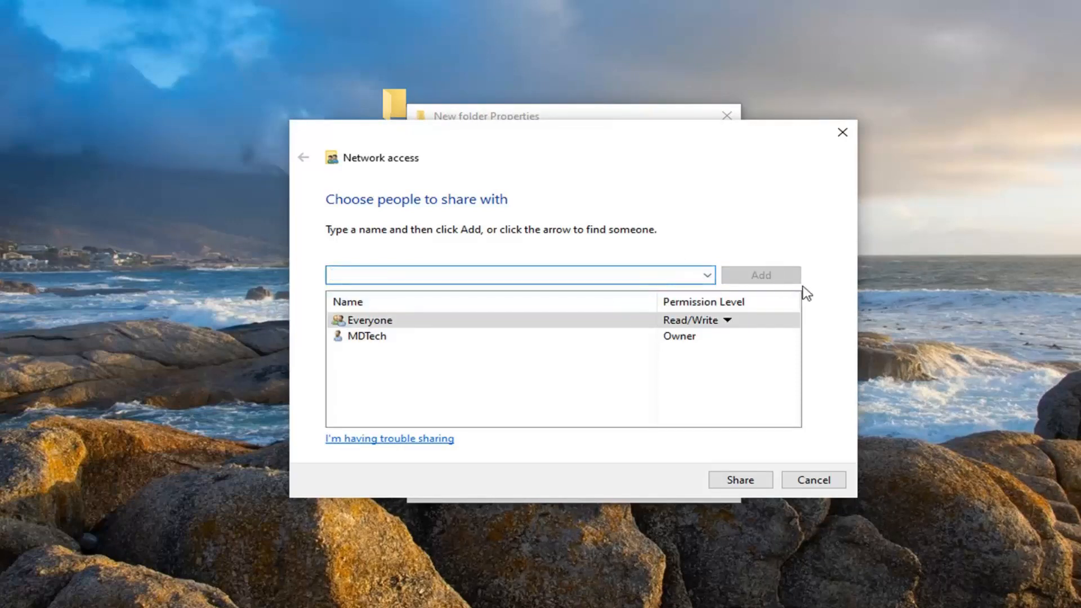
{"action": "left_click", "coordinate": [727, 321]}
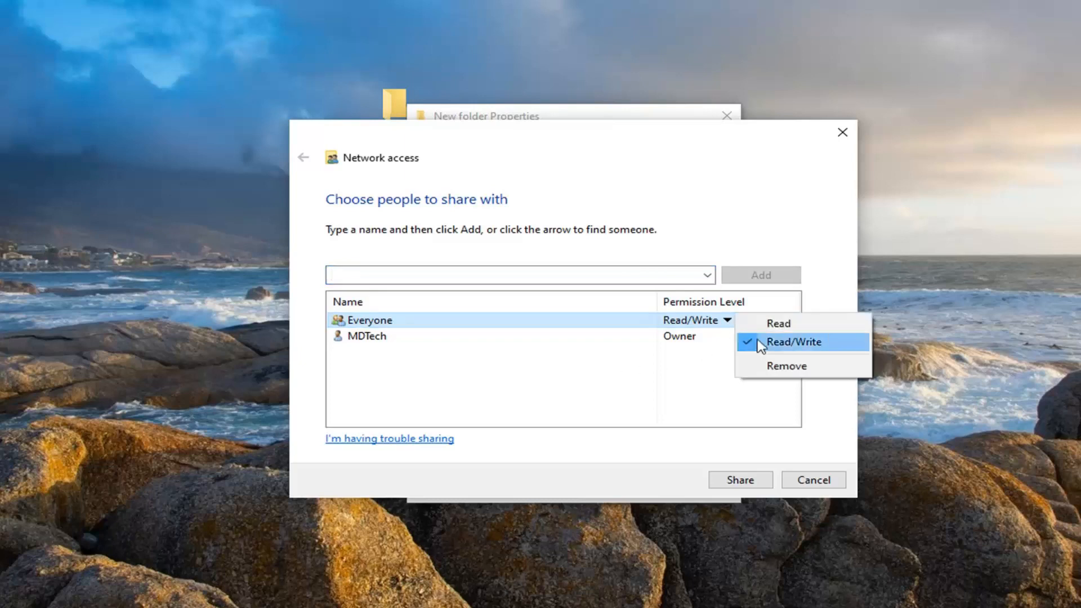
{"action": "left_click", "coordinate": [603, 374]}
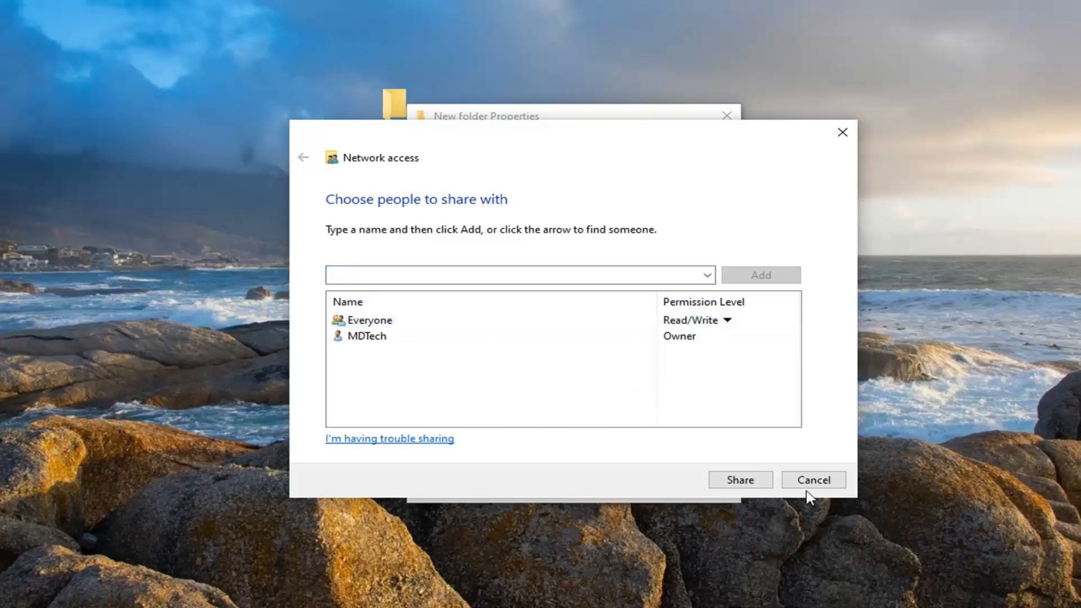
Share New folder with the listed people, finish the network access wizard and close the folder properties.
{"action": "left_click", "coordinate": [740, 481]}
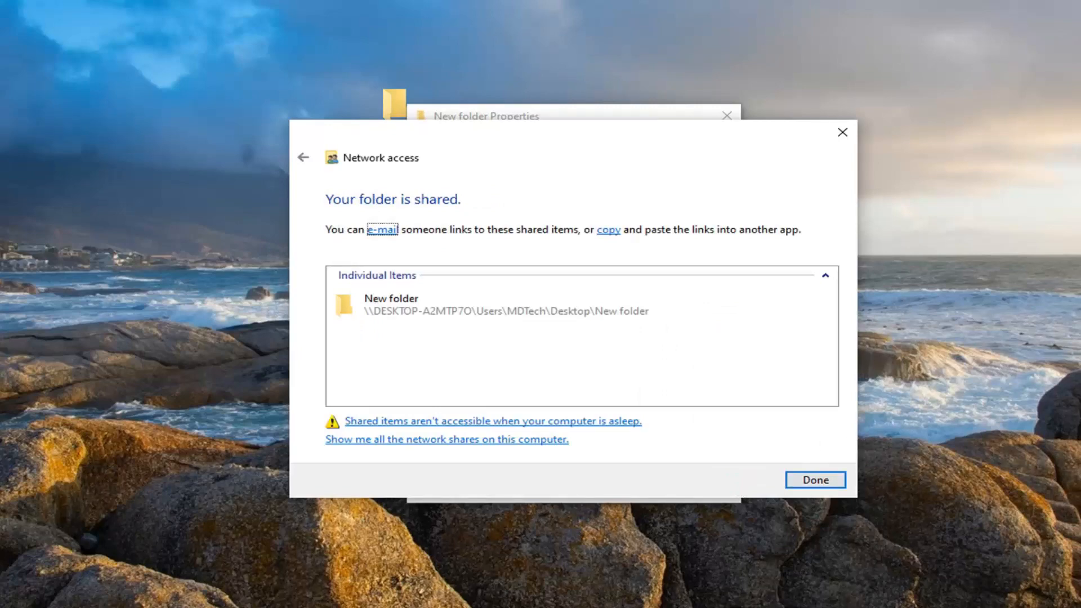
{"action": "left_click", "coordinate": [811, 479]}
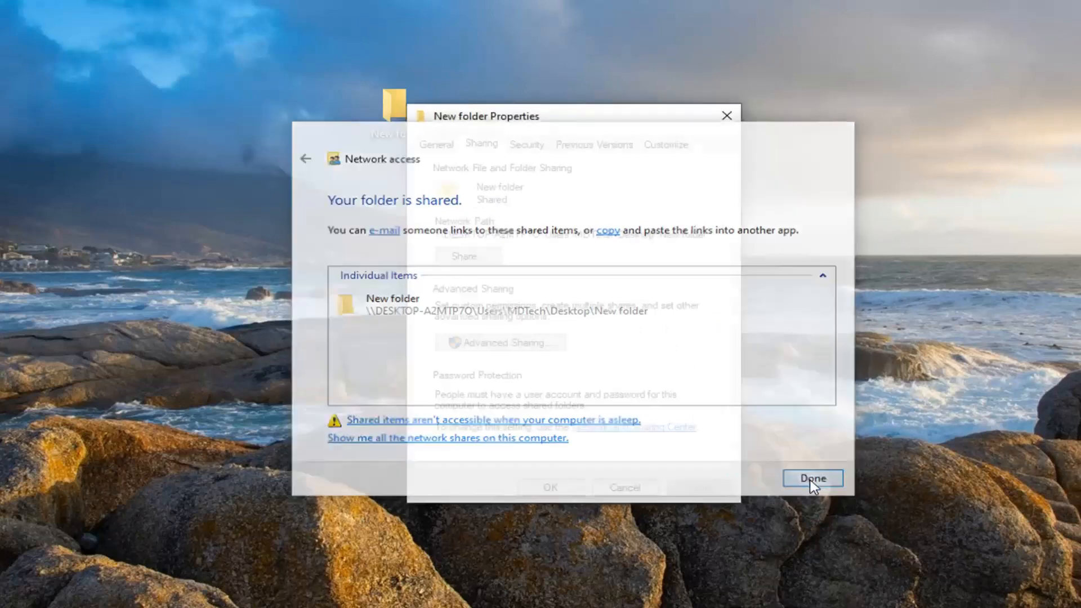
{"action": "left_click", "coordinate": [550, 486]}
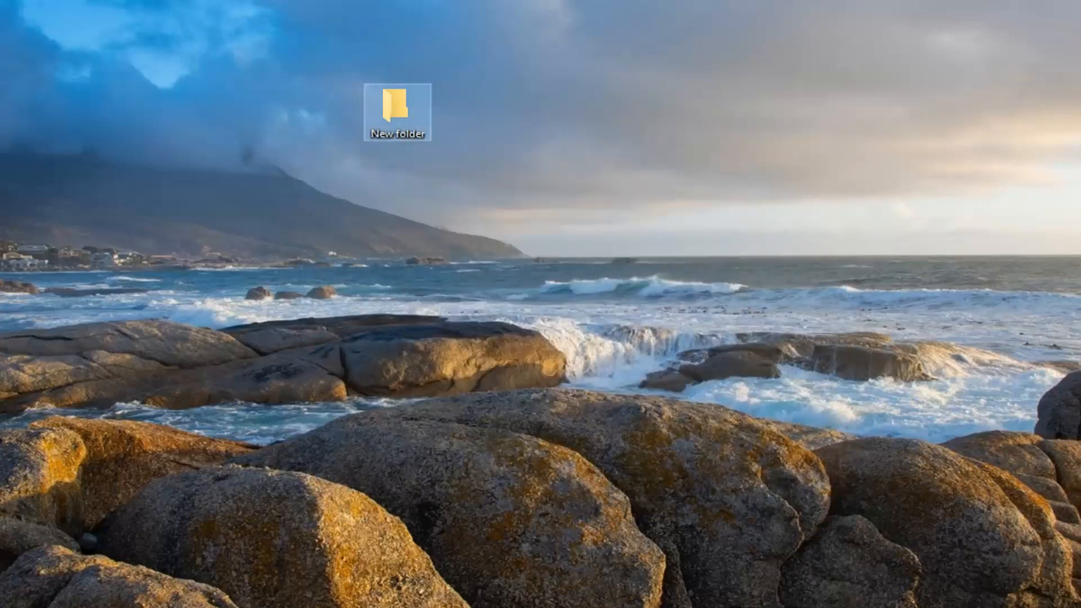